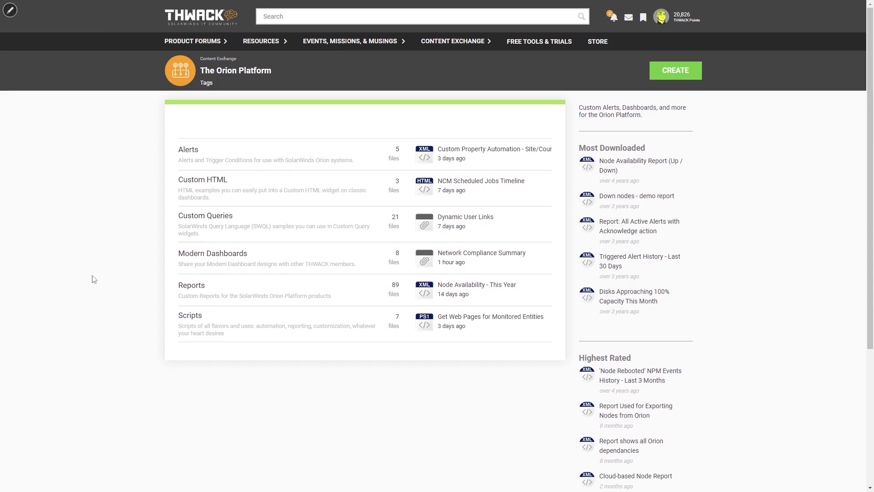
In THWACK Custom Queries, find 'VM's not monitored by SolarWinds as Nodes' and download its query file
left_click(211, 219)
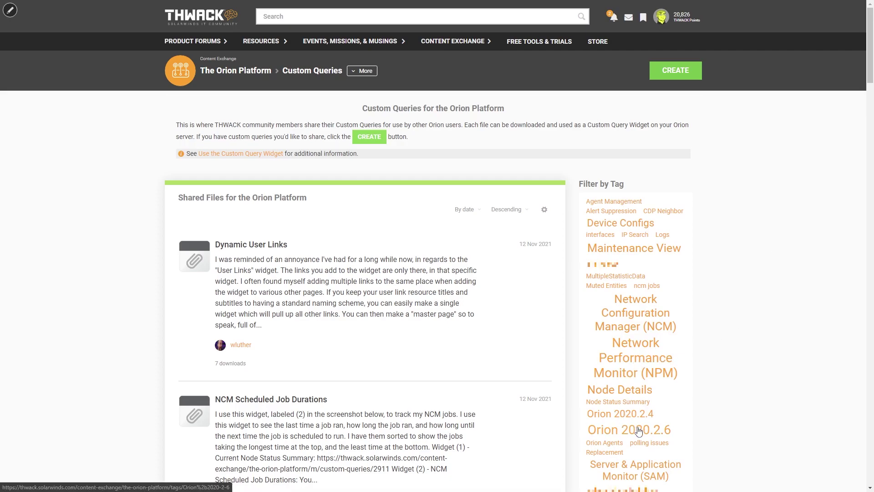
scroll(741, 329, "down", 15)
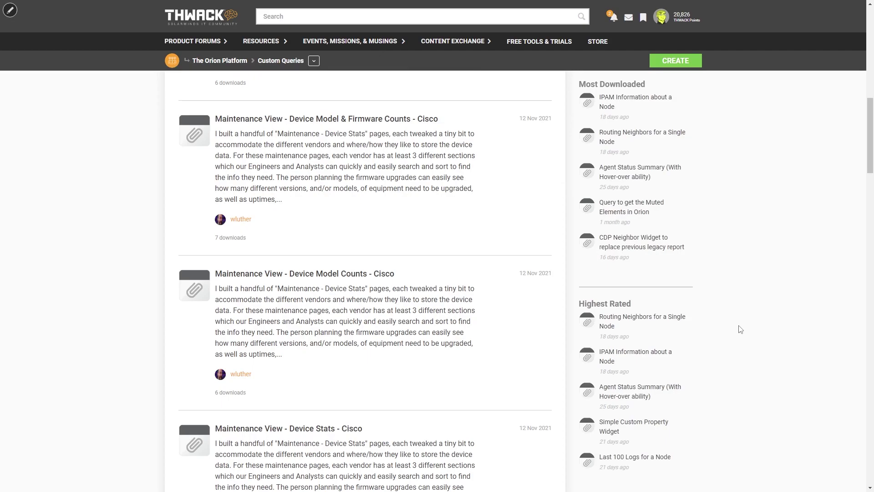
scroll(740, 329, "down", 12)
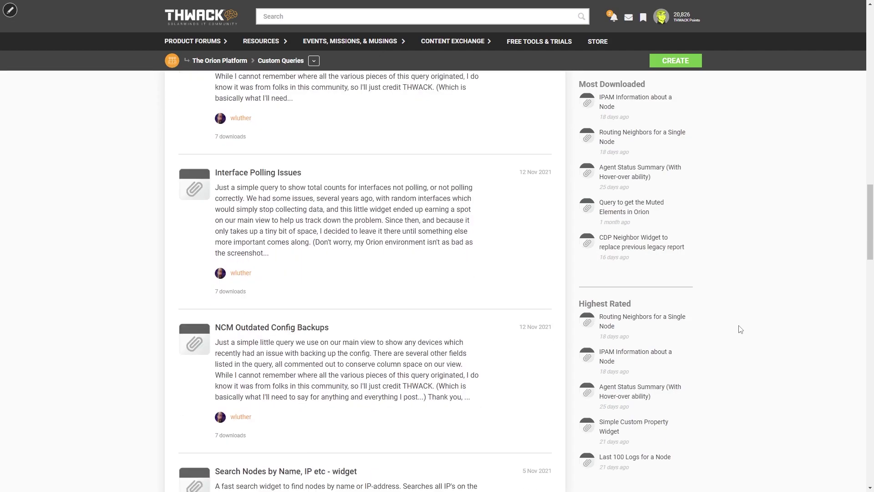
scroll(740, 328, "down", 7)
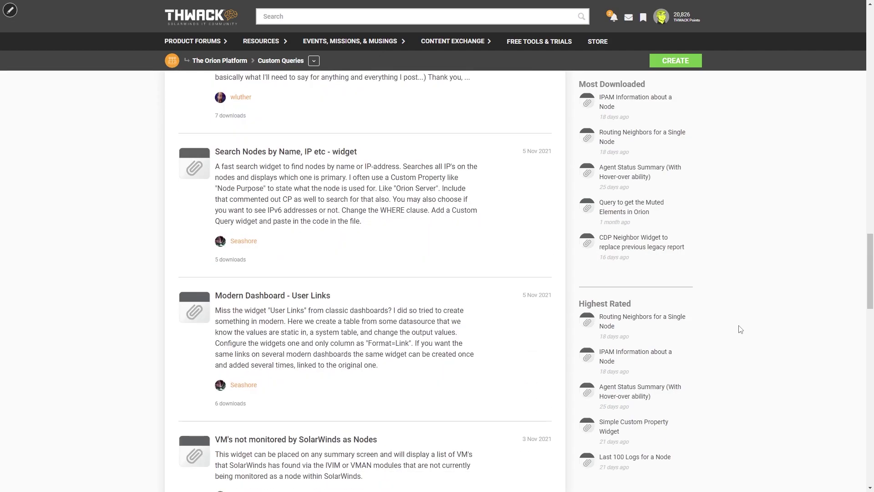
scroll(740, 329, "down", 8)
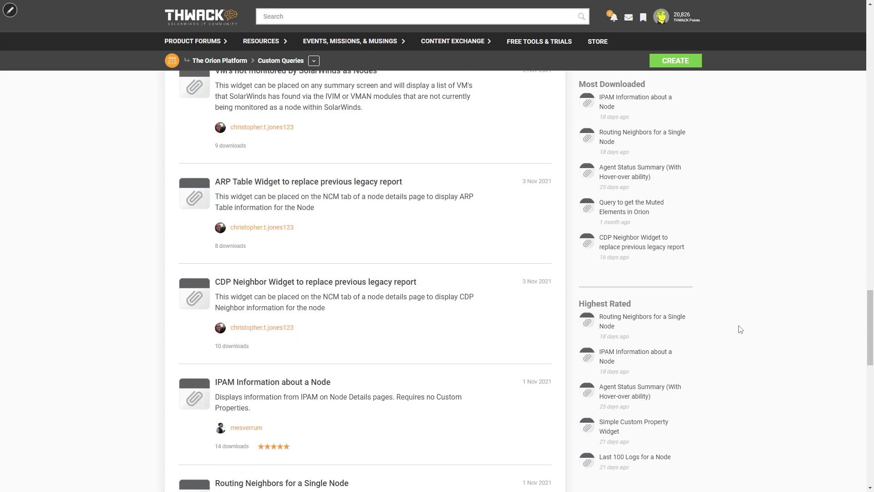
scroll(740, 329, "up", 2)
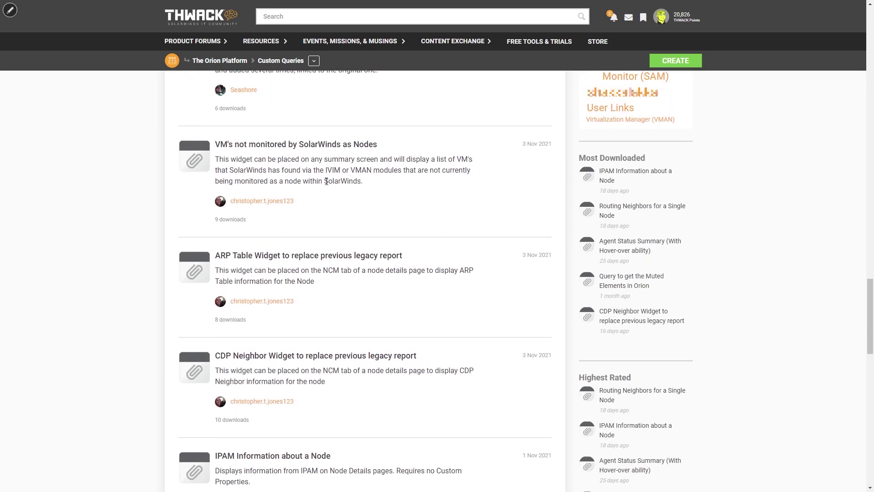
left_click(303, 149)
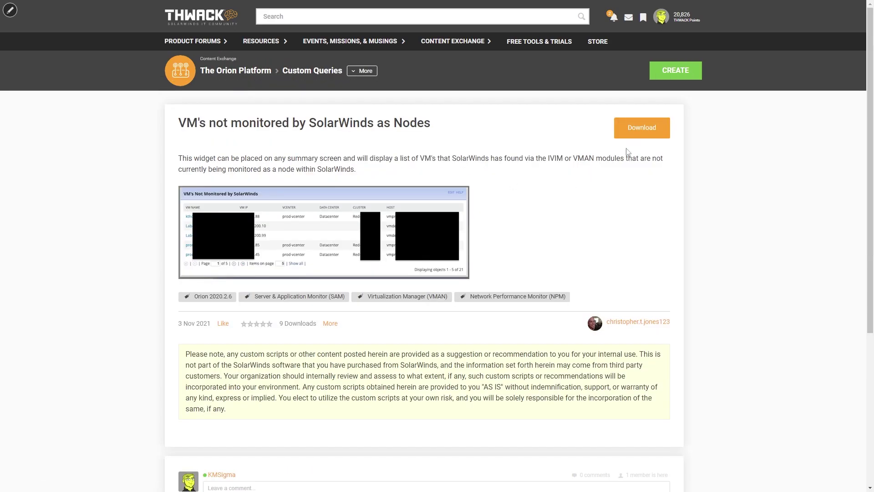
left_click(644, 131)
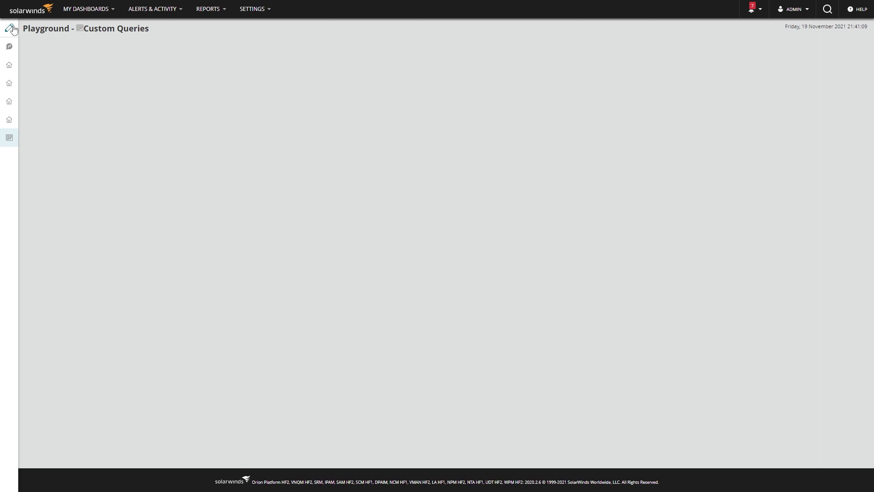
Search widgets for 'Quer' and place a Custom Query widget in the dashboard's left column
left_click(10, 29)
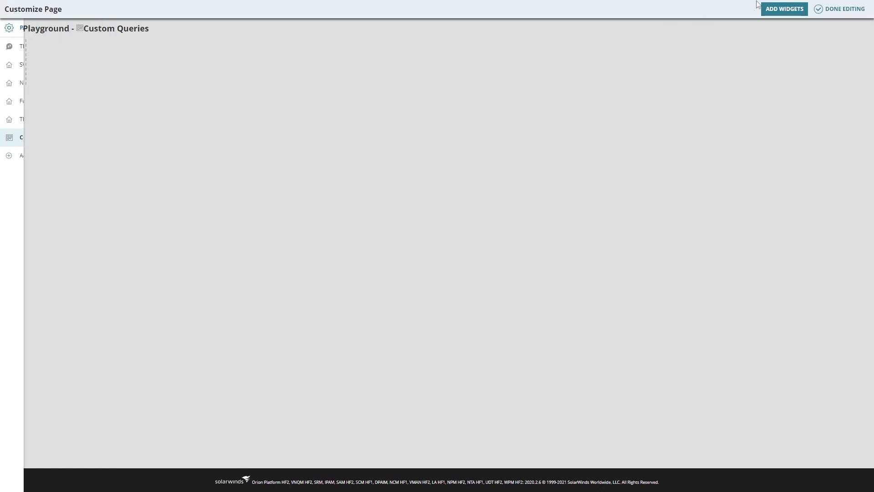
left_click(784, 9)
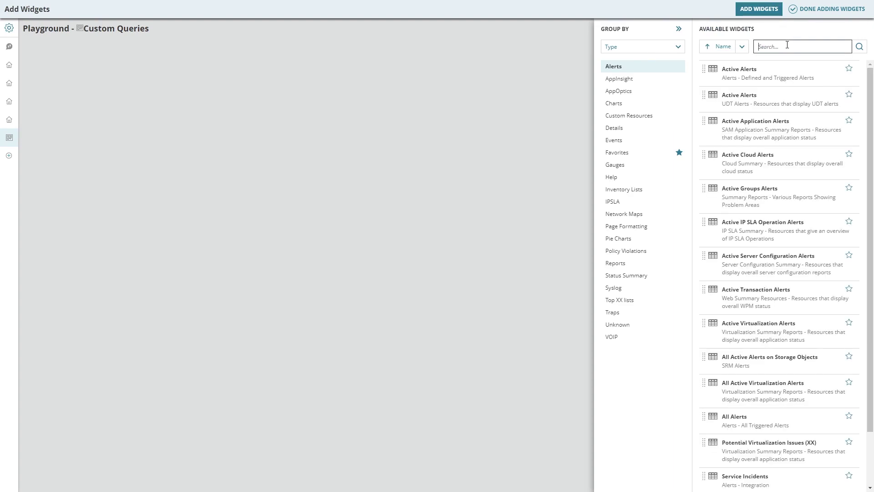
type("Query")
key("Return")
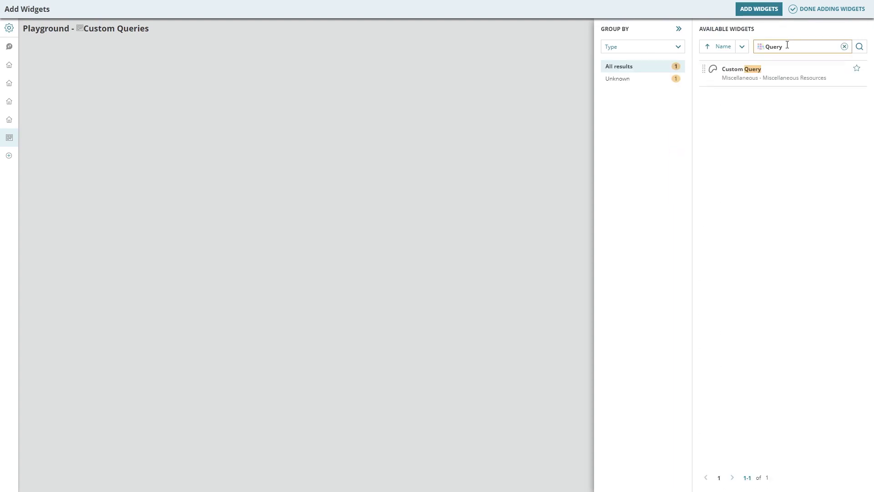
left_click_drag(776, 72, 69, 76)
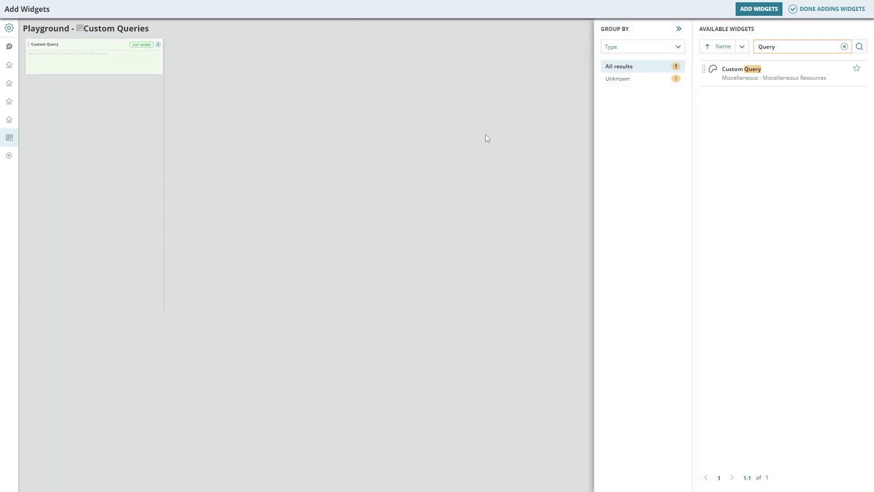
left_click(827, 14)
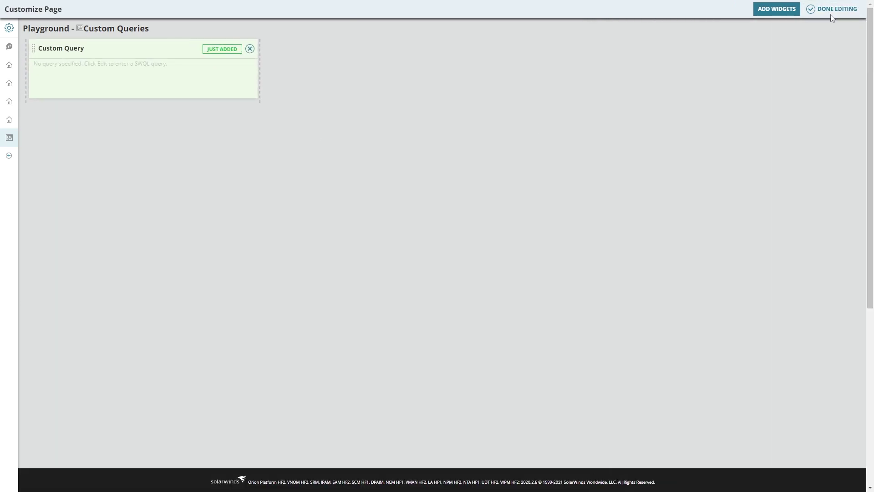
left_click(827, 13)
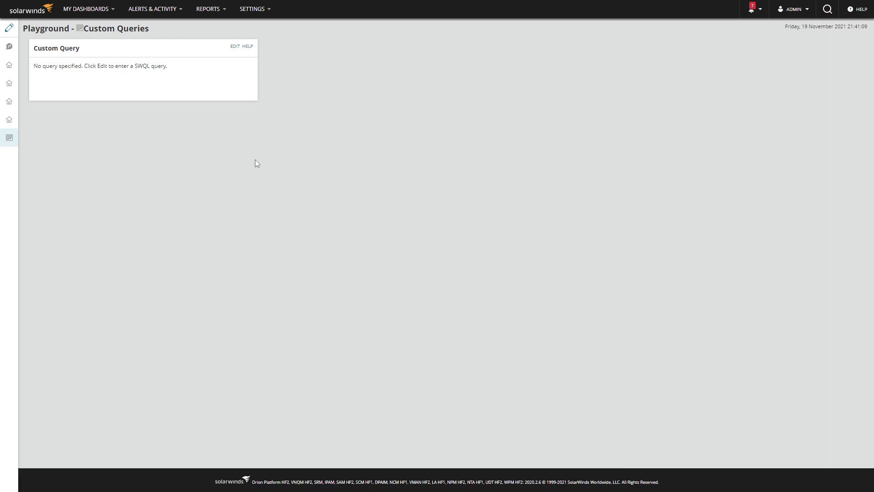
Switch to the downloaded Widget VM's not monitored by SW.swql in Notepad and select all its text
key("alt+Tab")
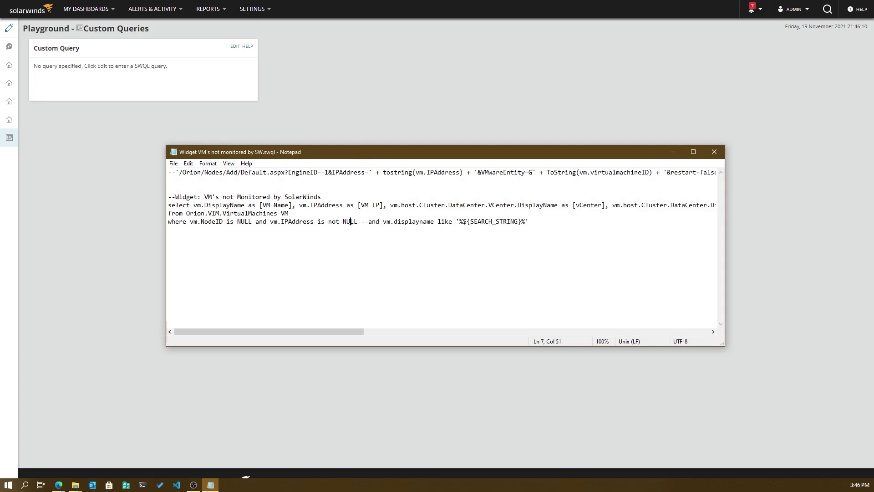
key("ctrl+a")
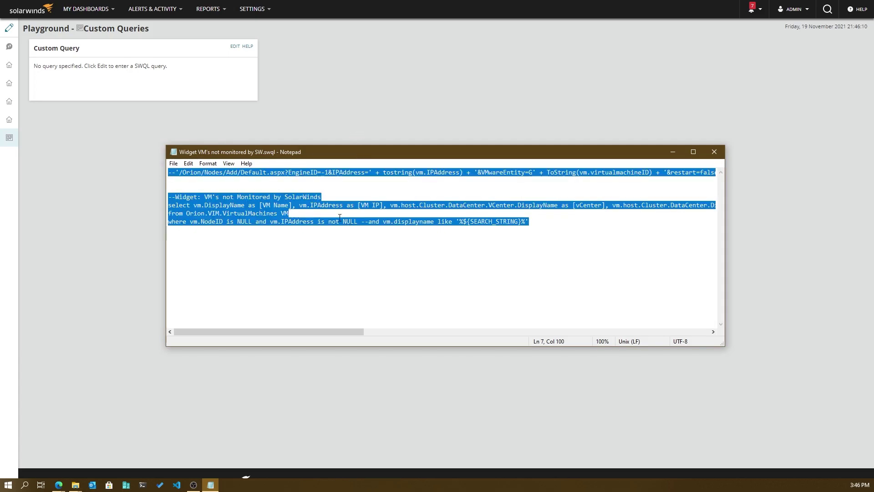
Paste the SWQL query into the Custom Query widget, title it 'VM's not Monitored by SolarWinds', and submit
left_click(234, 48)
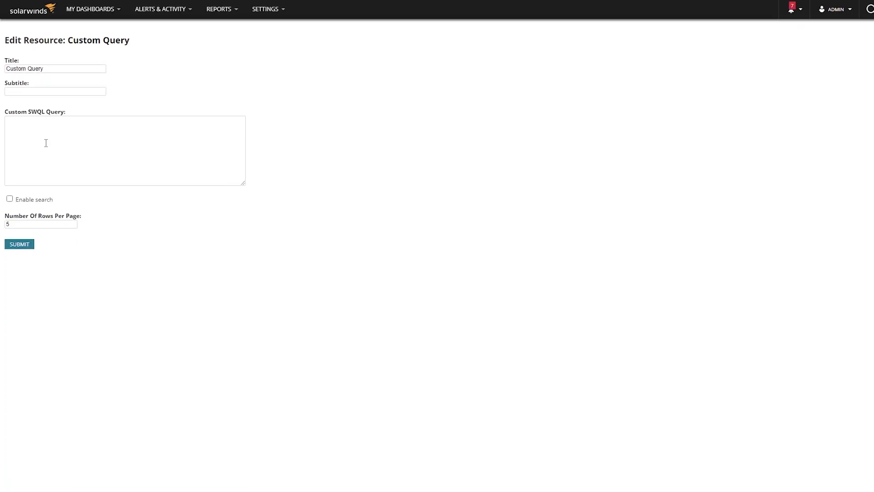
left_click(46, 132)
key("ctrl+v")
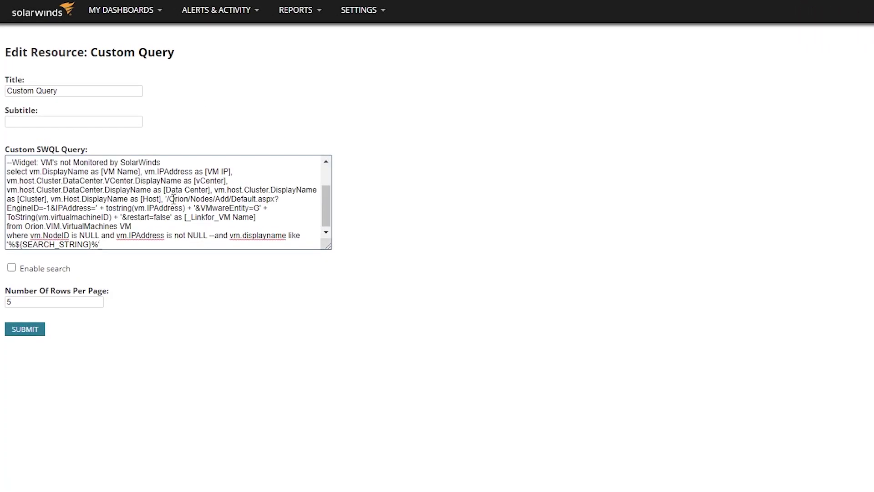
left_click(73, 91)
key("ctrl+a")
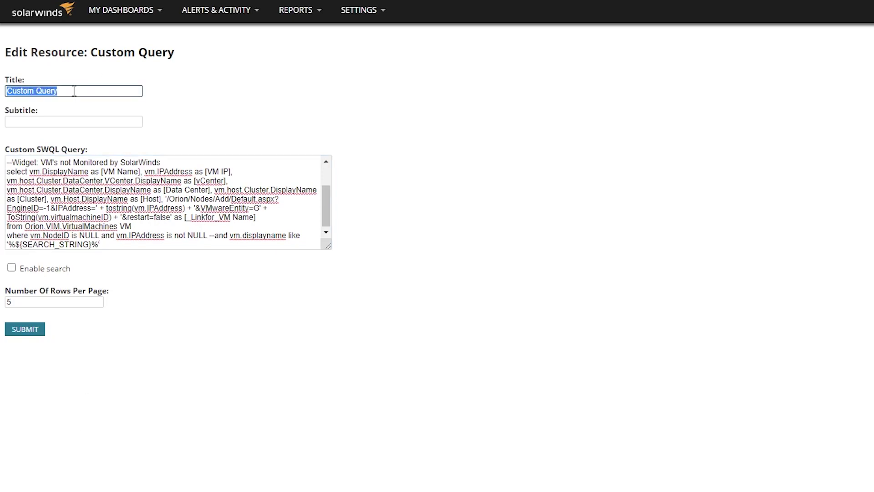
type("VM's not Monitored by Solar")
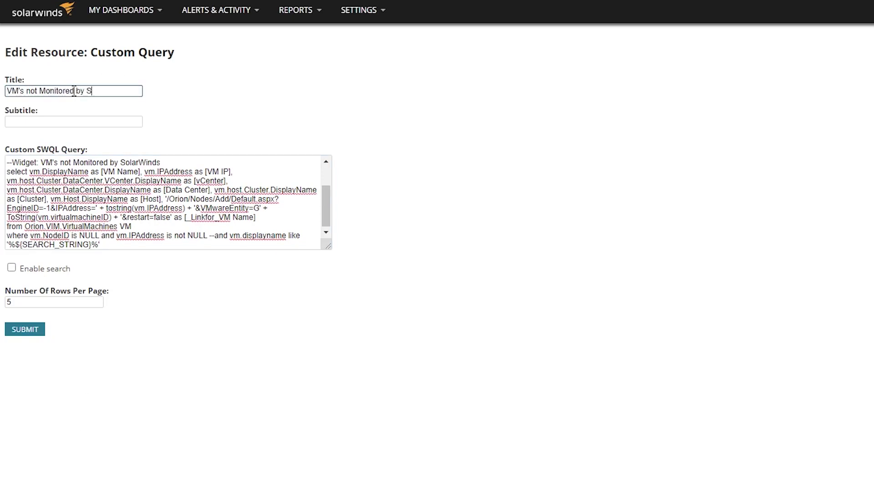
type("Winds")
left_click(26, 333)
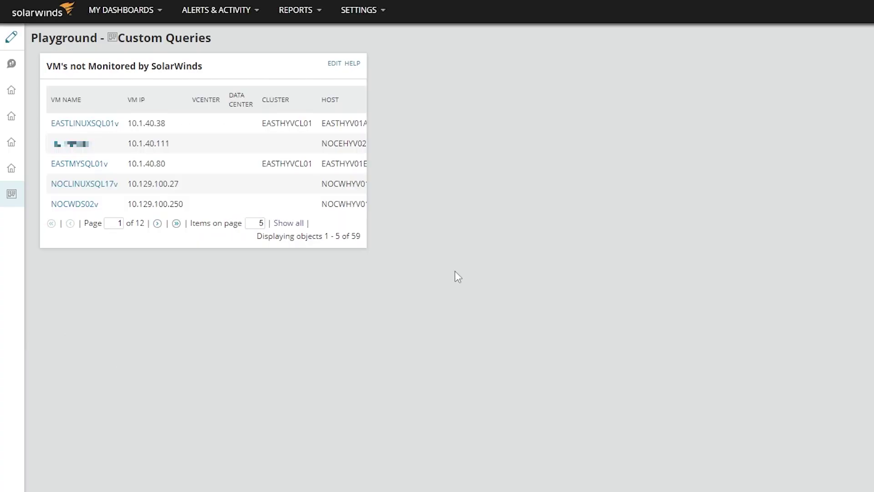
Drag the widget's right edge across the page so the VM table spans its full width
left_click_drag(370, 142, 791, 134)
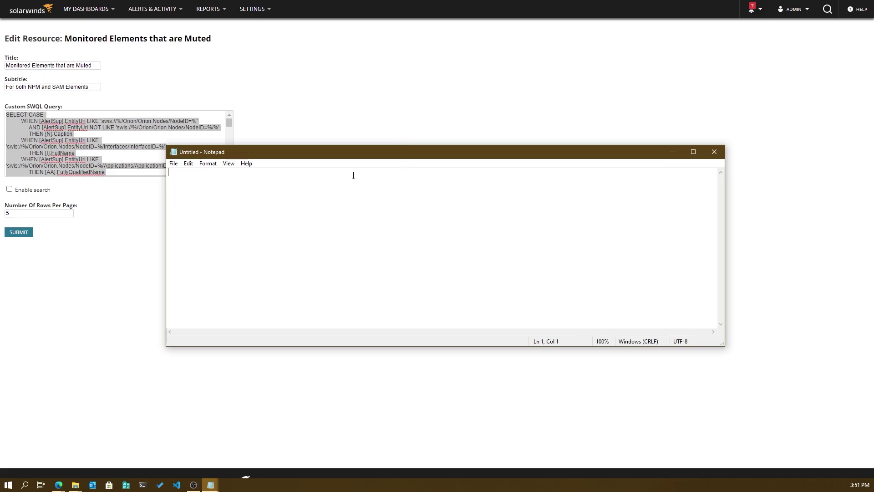
Paste the muted-elements query into a blank note and save it as 'Monitored Elements that are Muted.swql'
key("ctrl+v")
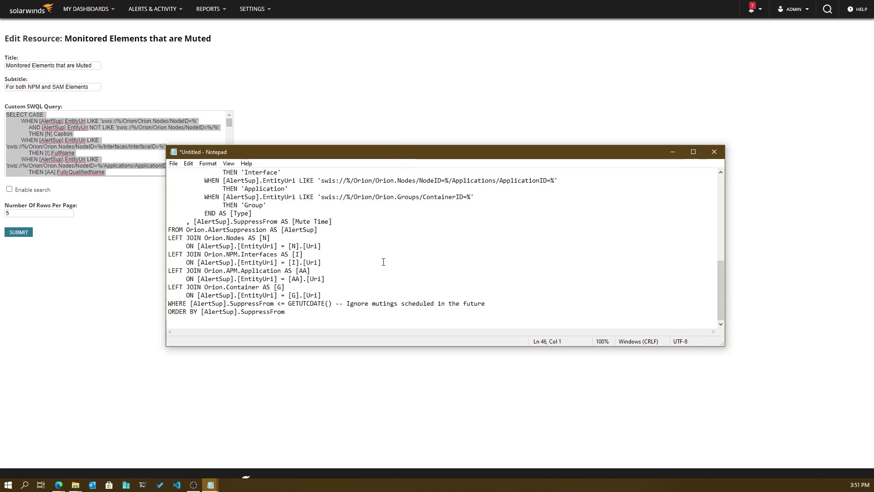
key("ctrl+Home")
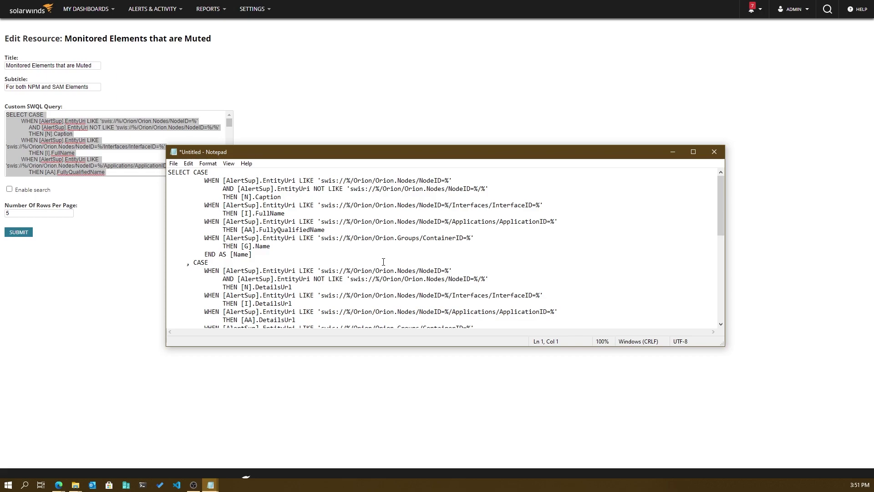
key("ctrl+s")
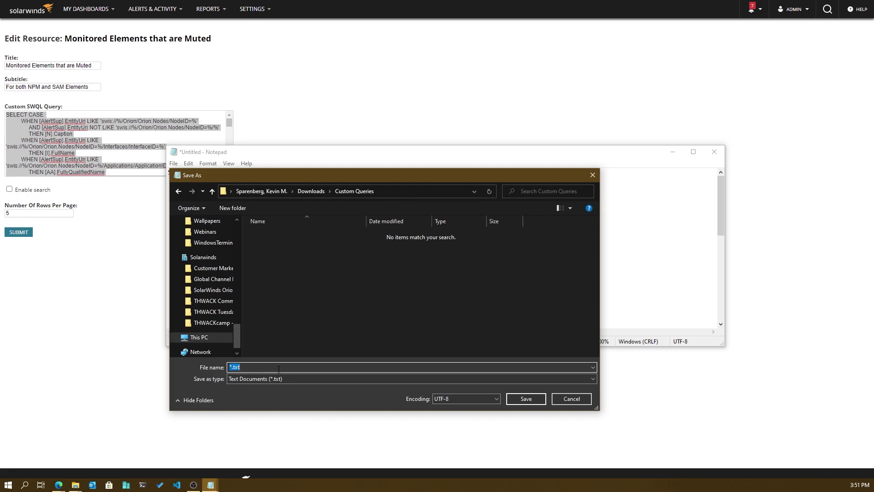
type("Monitored Elements that are Muted.swql\"")
key("Home")
type("\"")
left_click(529, 398)
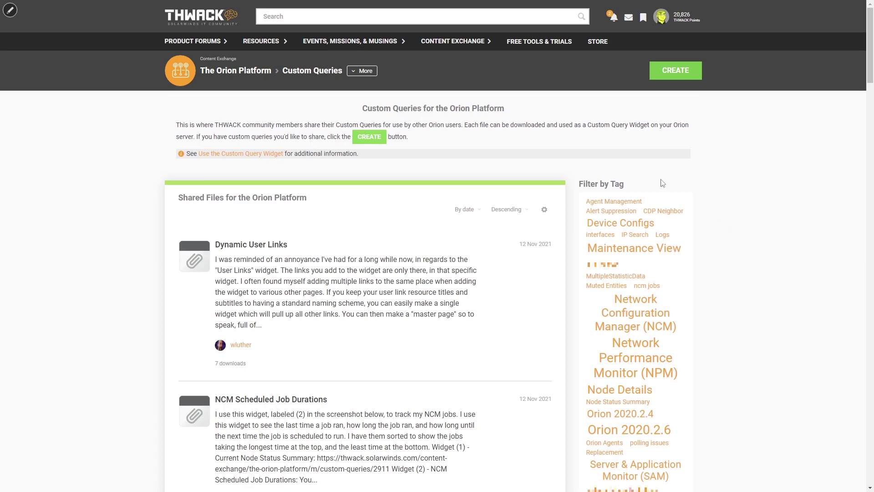
Create a Custom Queries upload with Monitored Elements that are Muted.swql attached, named 'Monitored Elements that are Muted'
left_click(369, 137)
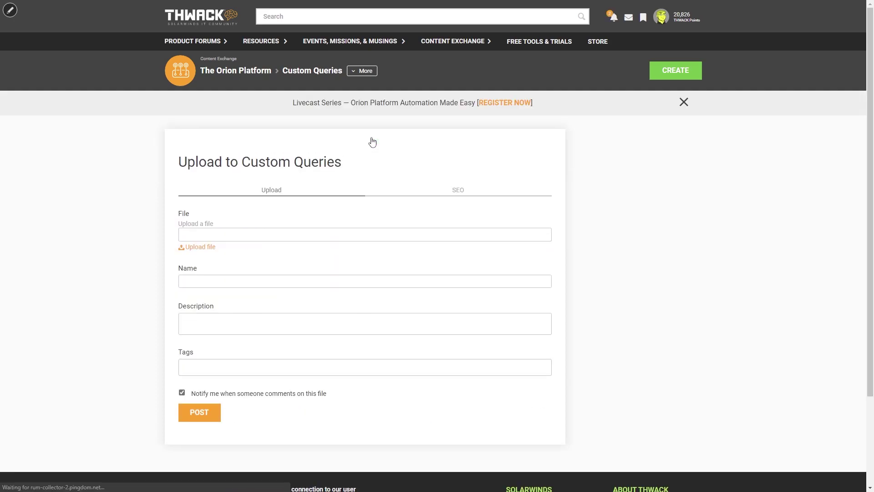
left_click(207, 247)
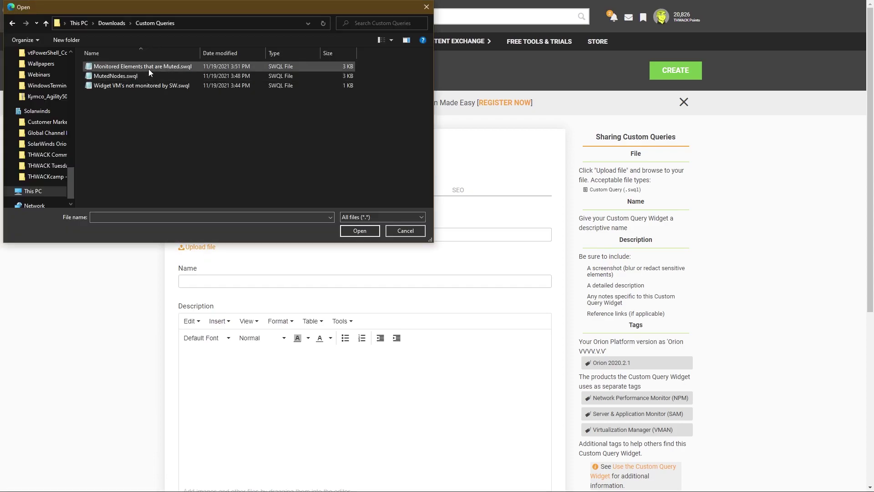
left_click(149, 70)
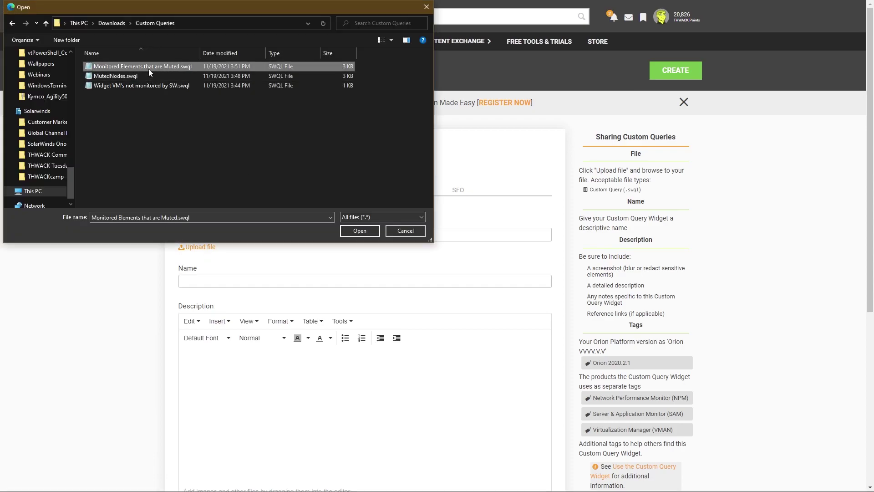
left_click(357, 230)
left_click(245, 392)
type("Monitored Elements that are Muted")
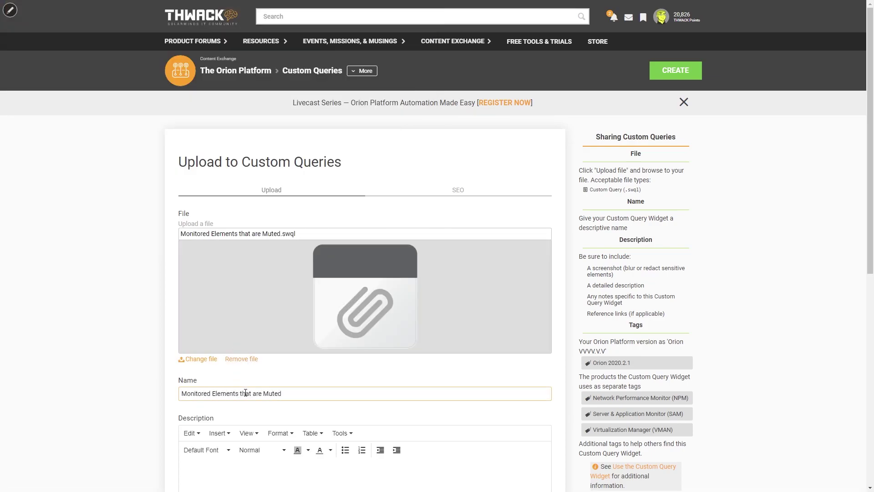
Write the description: pasted screenshot, alert-suppression summary, and 'Custom Properties Required' with a 'None' bullet
scroll(220, 297, "down", 3)
left_click(209, 332)
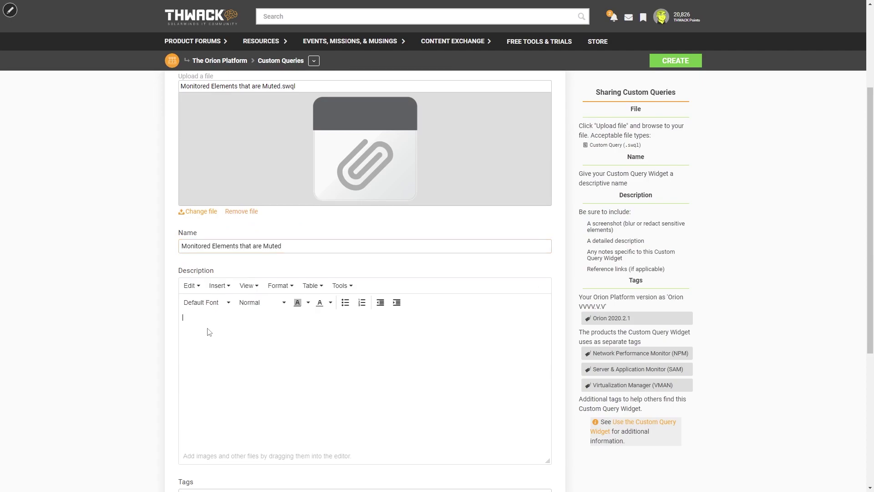
key("ctrl+v")
key("Return")
type("This cust")
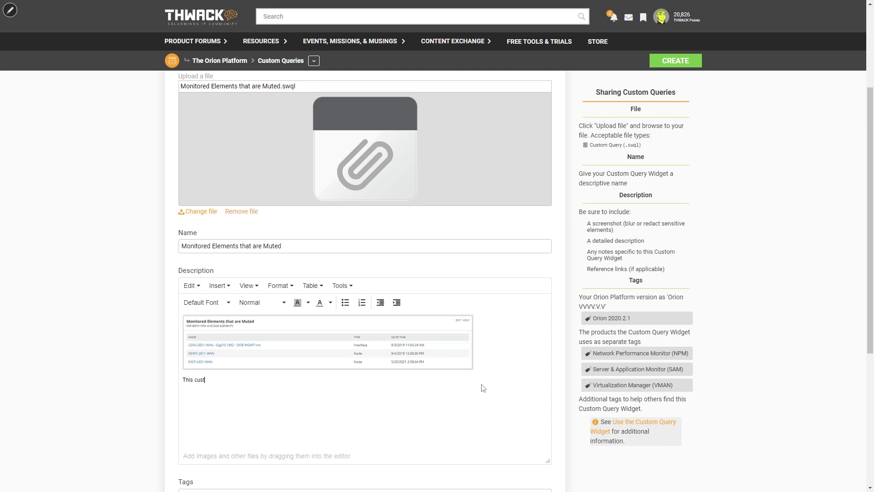
type("om query searches the alert suppression entities and returns a list of")
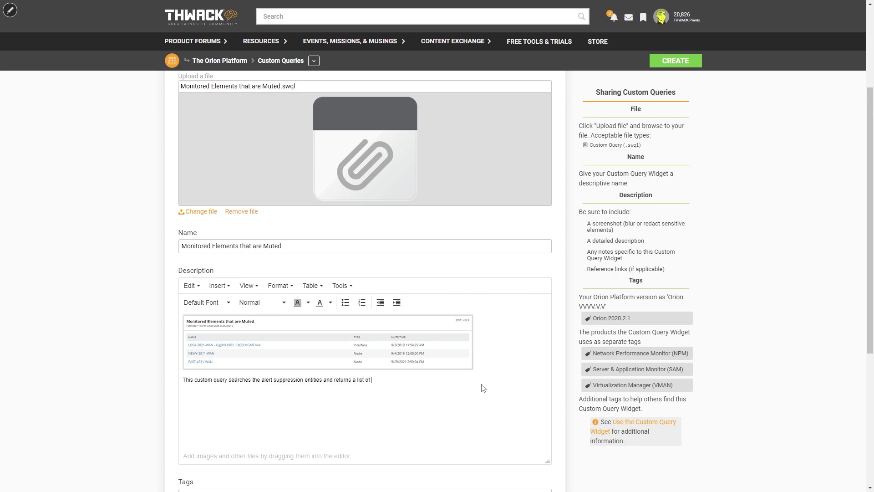
type(" all elements that are currently in a \"muted\" state.")
key("Return")
type("Custom Properties Required:")
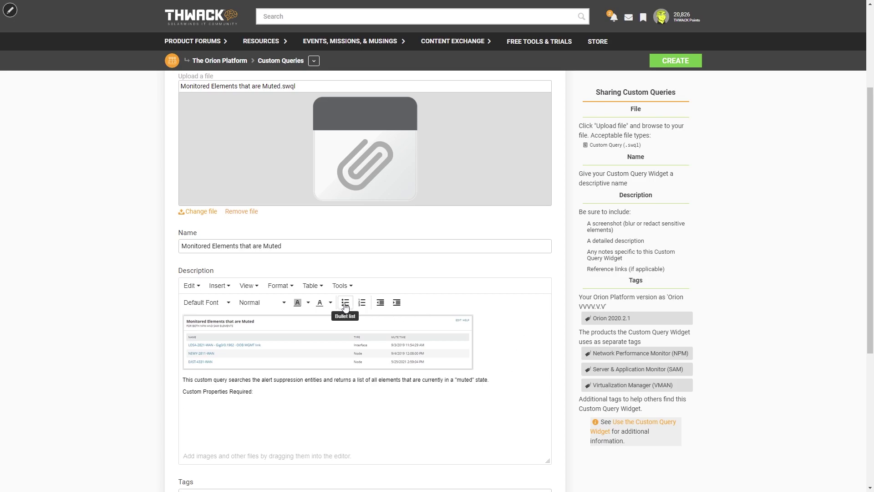
left_click(345, 302)
type("None")
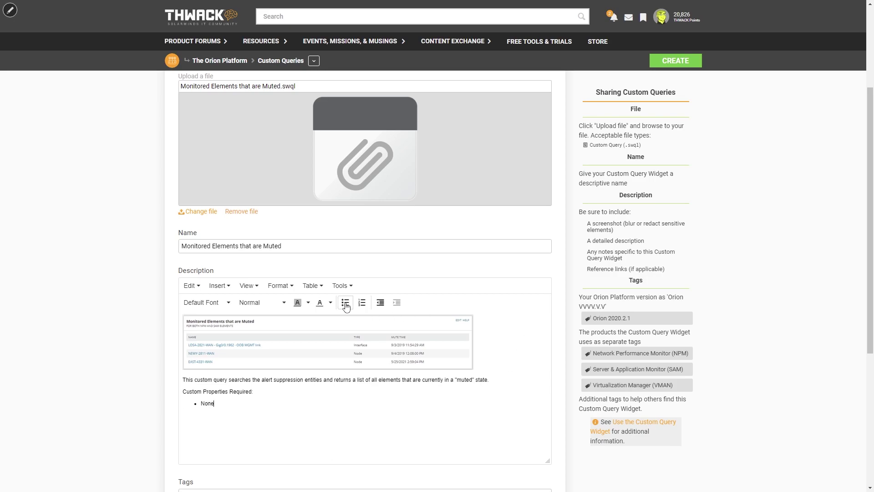
scroll(568, 243, "down", 1)
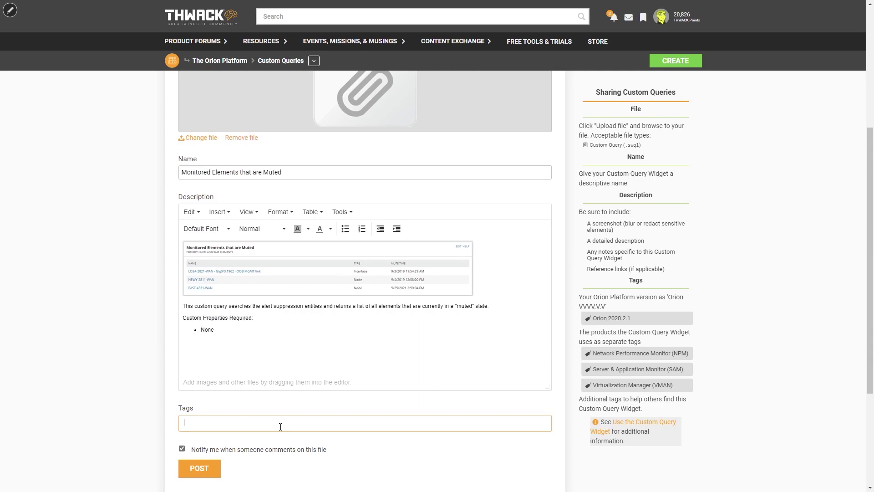
Tag the upload with Orion 2020.2.6, Network Performance Monitor (NPM), Server & Application Monitor (SAM) and Muted Alerts
type("Orion")
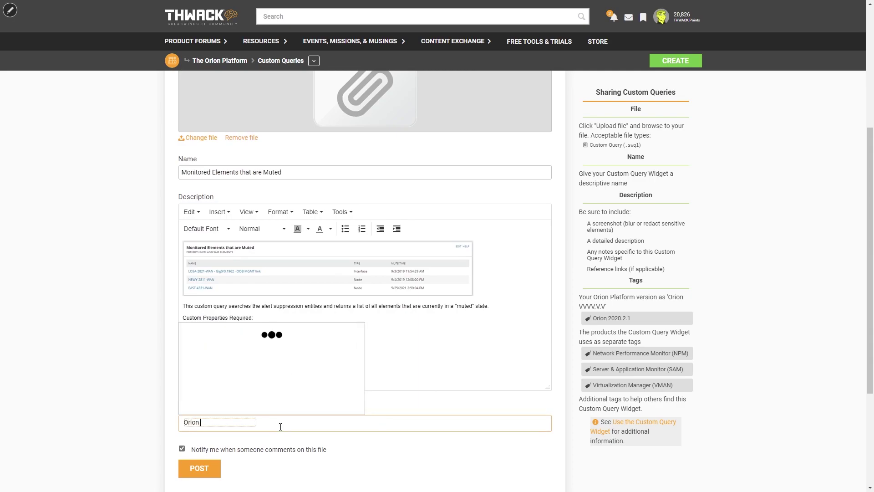
type(" 2020.2.6")
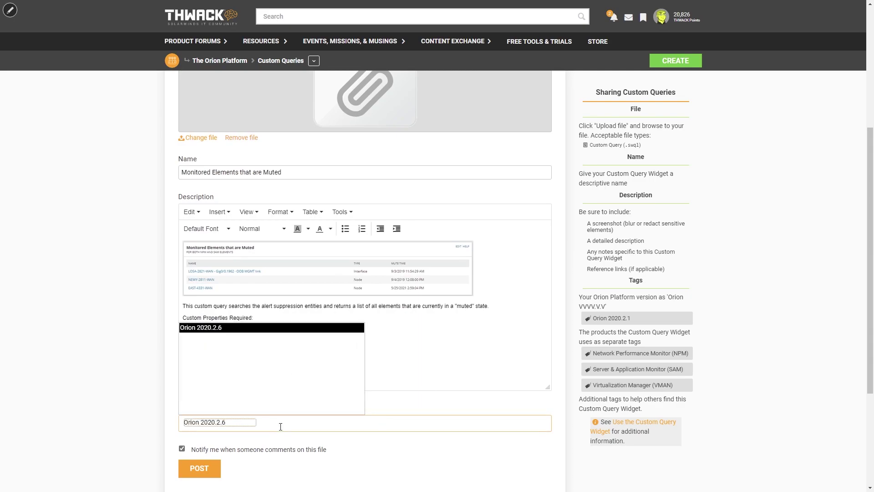
key("Return")
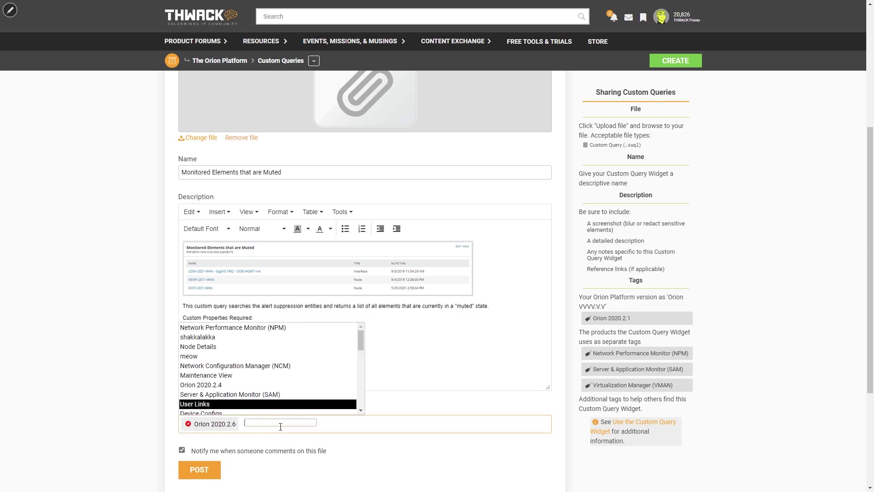
type("Networ")
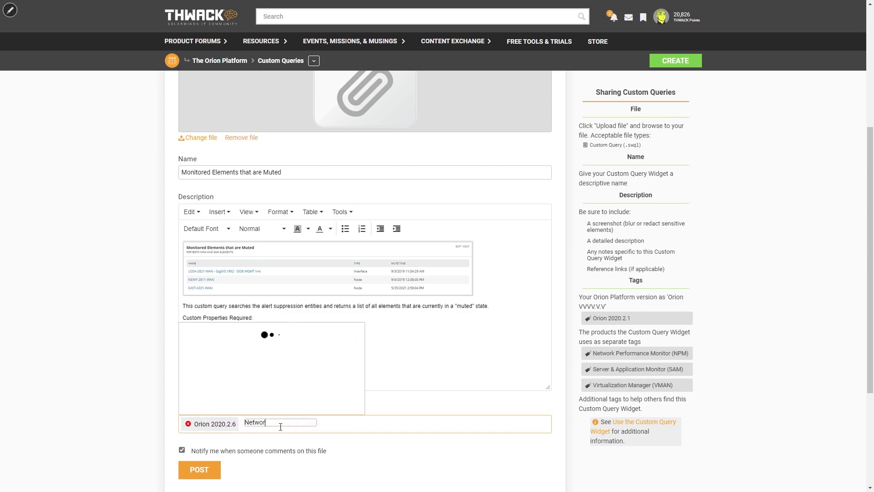
key("Down")
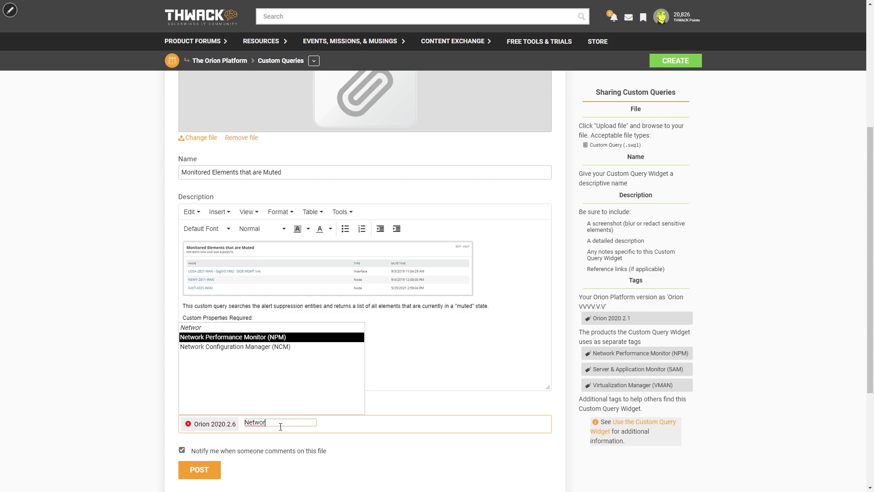
key("Return")
type("Server")
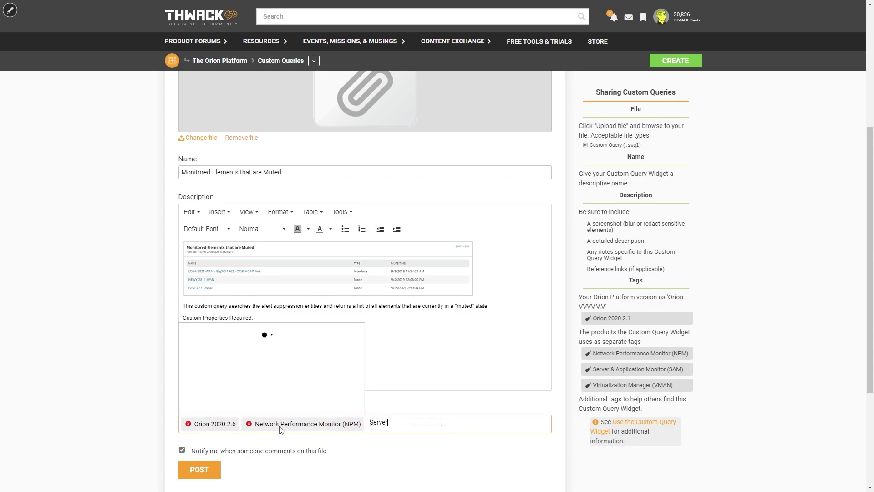
key("Down")
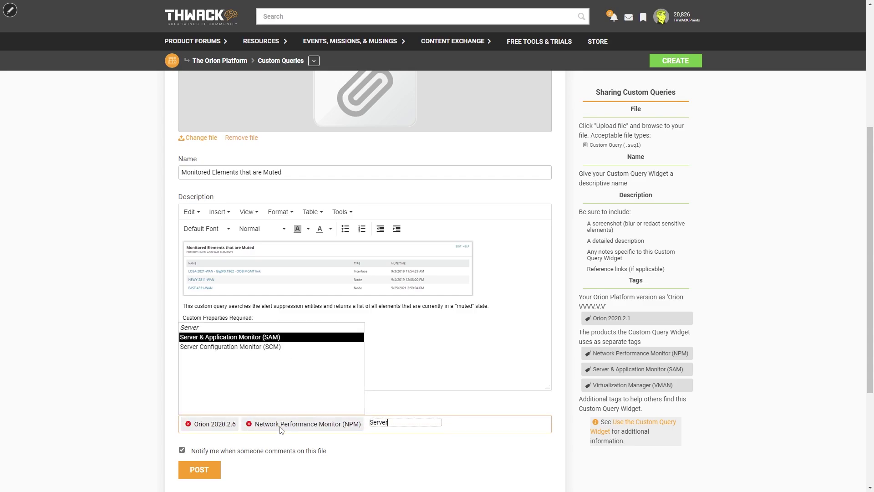
type("ver")
key("Return")
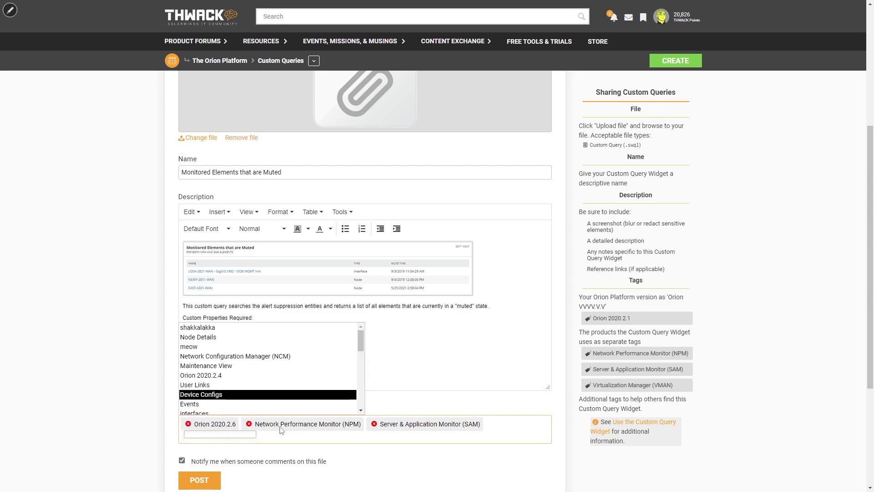
type("Muted Alerts")
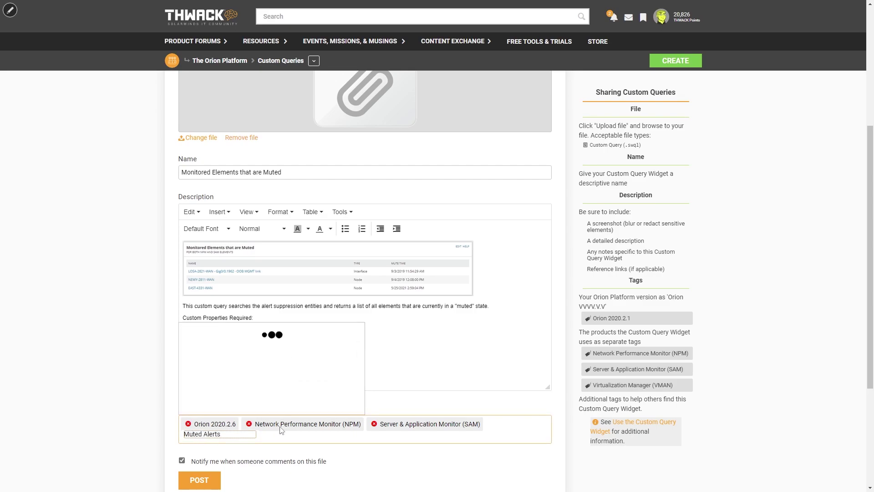
key("Return")
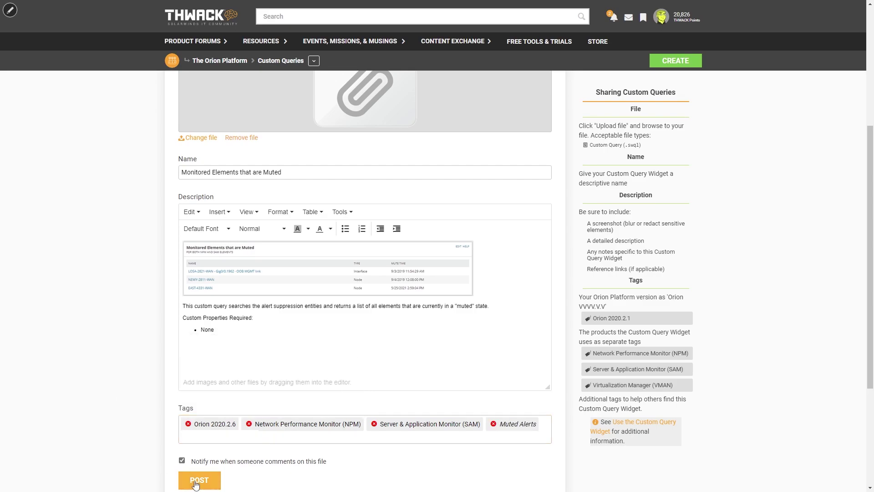
left_click(198, 481)
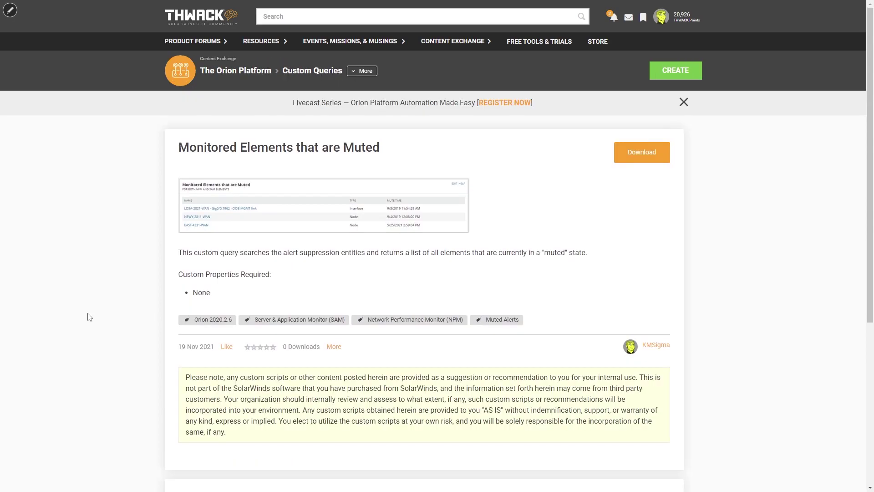